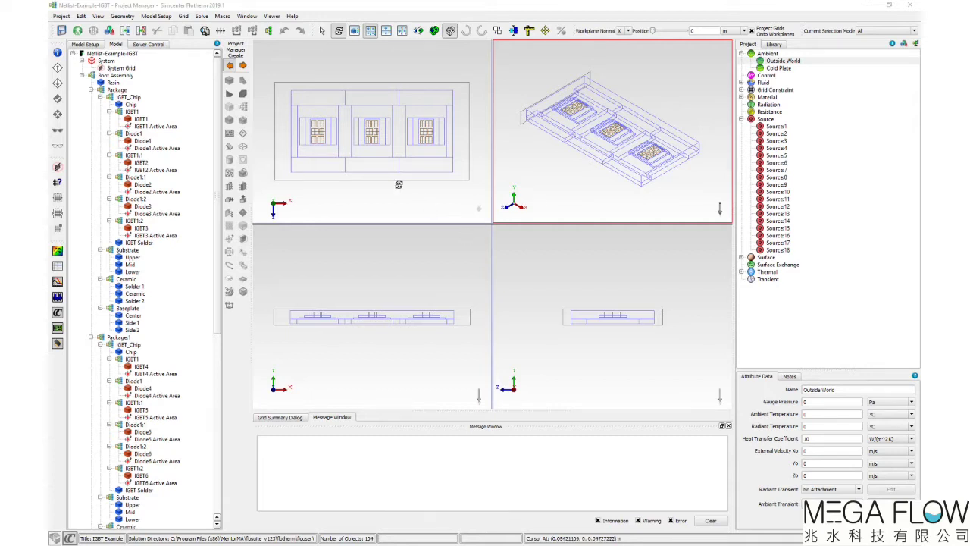
Export the project as a thermal netlist with acceptable relative error 0.001, saved as Netlist-Example-IGBT in the Thermoelectric Study folder
{"action": "left_click", "coordinate": [63, 16]}
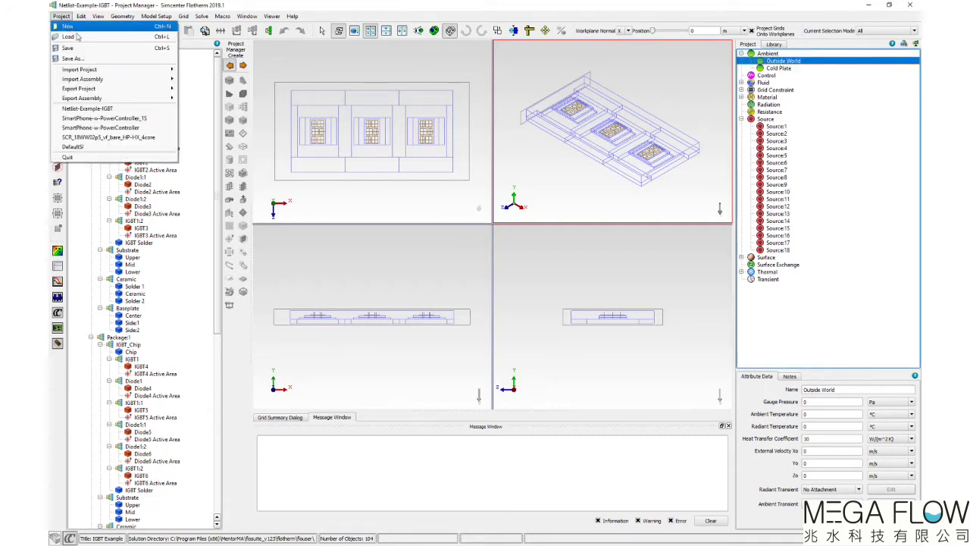
{"action": "mouse_move", "coordinate": [141, 91]}
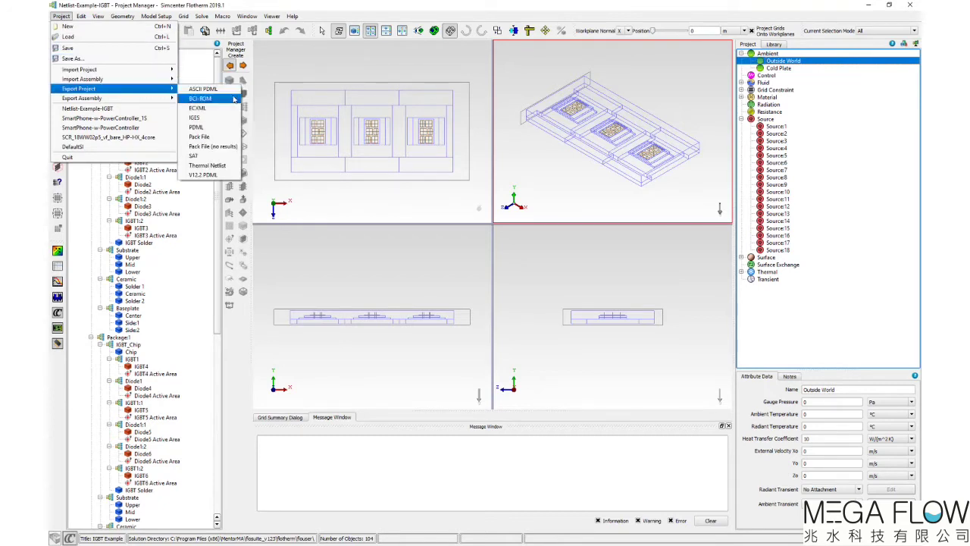
{"action": "left_click", "coordinate": [231, 166]}
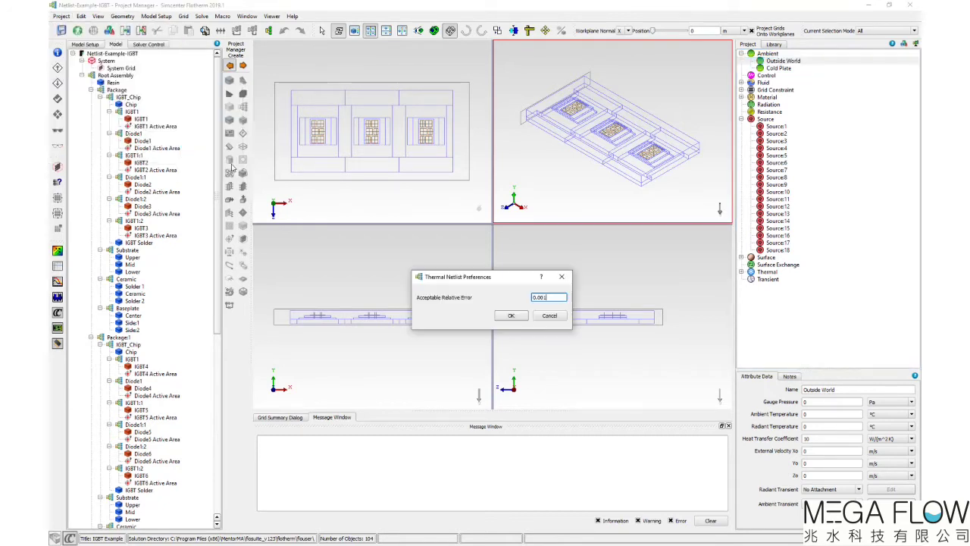
{"action": "left_click", "coordinate": [505, 317]}
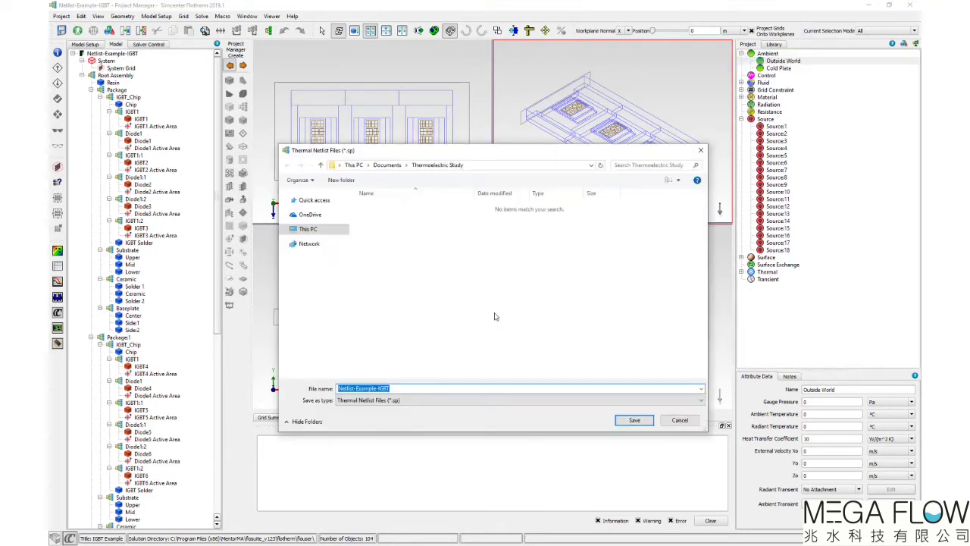
{"action": "left_click", "coordinate": [629, 420]}
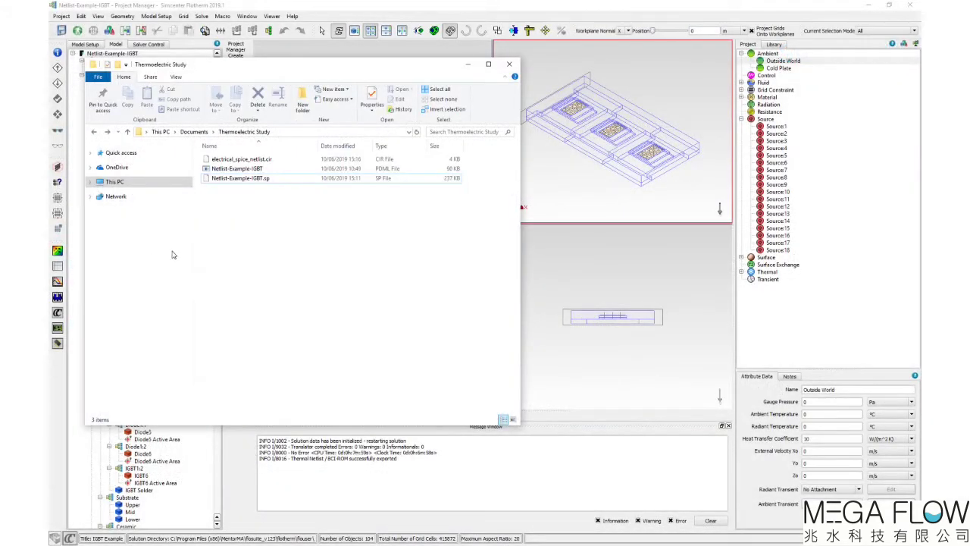
Open electrical_spice_netlist.cir from the Thermoelectric Study folder in Notepad++ for editing
{"action": "left_click", "coordinate": [309, 179]}
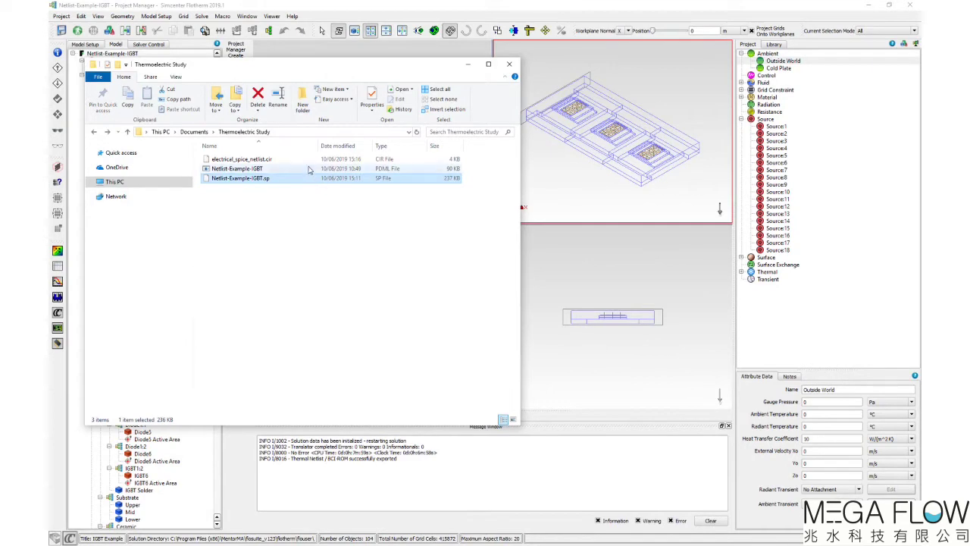
{"action": "left_click", "coordinate": [307, 161]}
{"action": "right_click", "coordinate": [307, 162]}
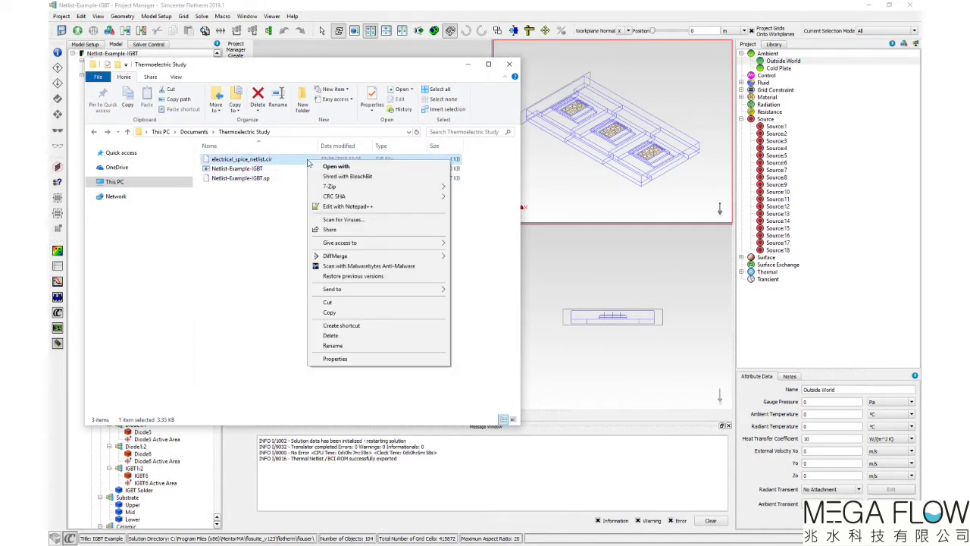
{"action": "left_click", "coordinate": [325, 210]}
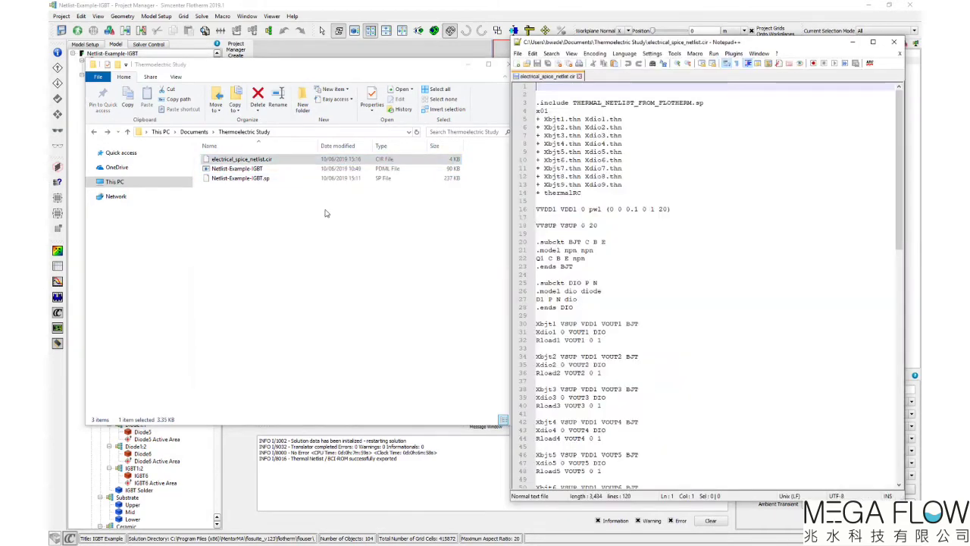
Replace THERMAL_NETLIST_FROM_FLOTHERM in the .include line with the exported netlist's name, Netlist-Example-IGBT, copied from its file name, and save the file
{"action": "left_click", "coordinate": [240, 180]}
{"action": "left_click", "coordinate": [240, 181]}
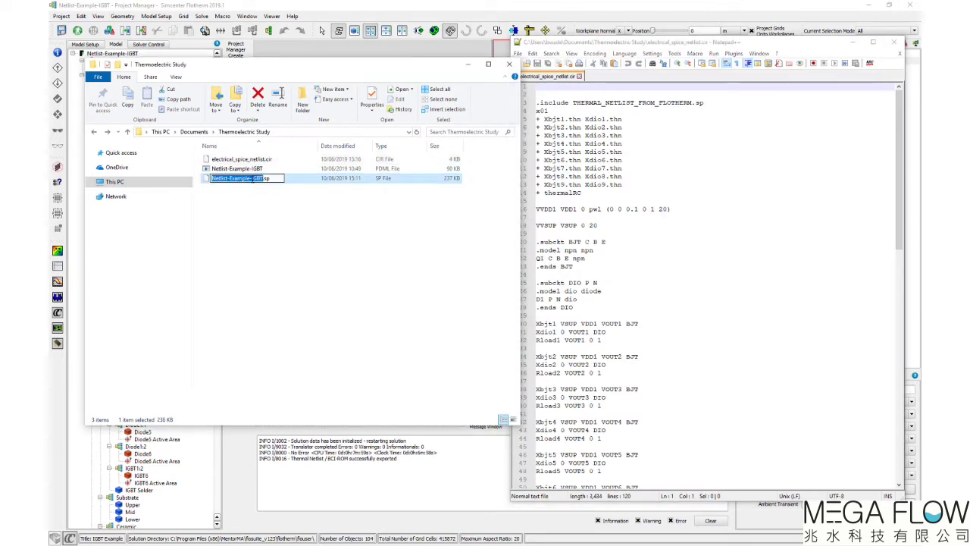
{"action": "right_click", "coordinate": [255, 184]}
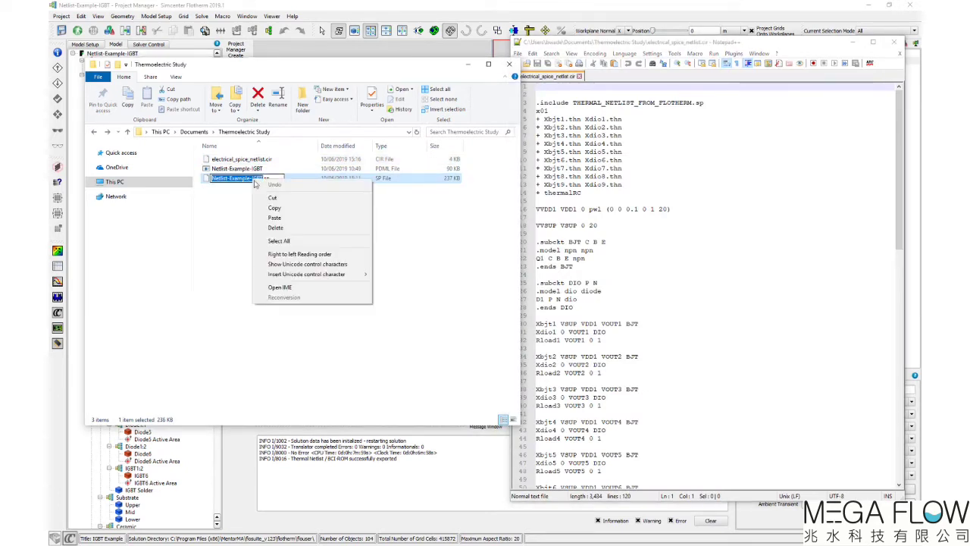
{"action": "left_click", "coordinate": [282, 208]}
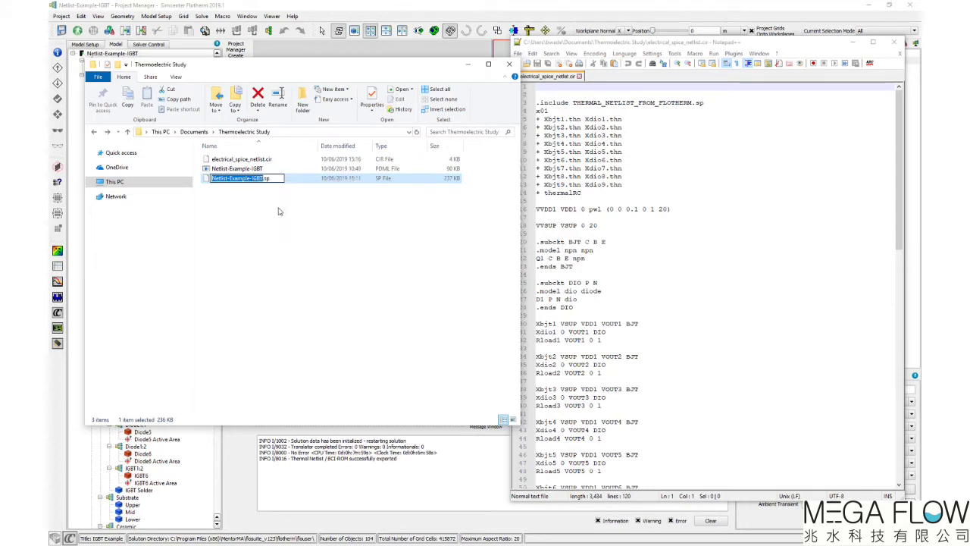
{"action": "left_click", "coordinate": [691, 102]}
{"action": "left_click_drag", "start_coordinate": [691, 102], "coordinate": [573, 105]}
{"action": "right_click", "coordinate": [581, 107]}
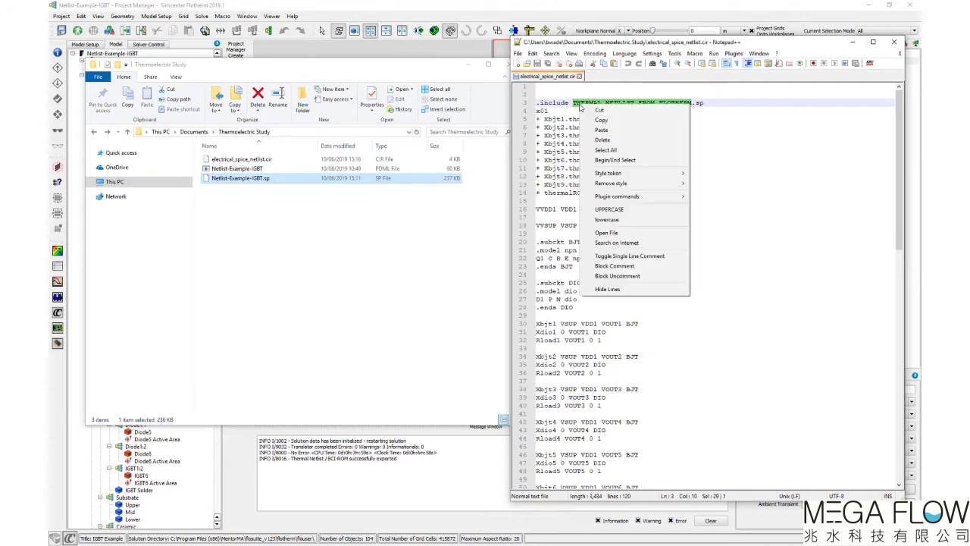
{"action": "left_click", "coordinate": [615, 133]}
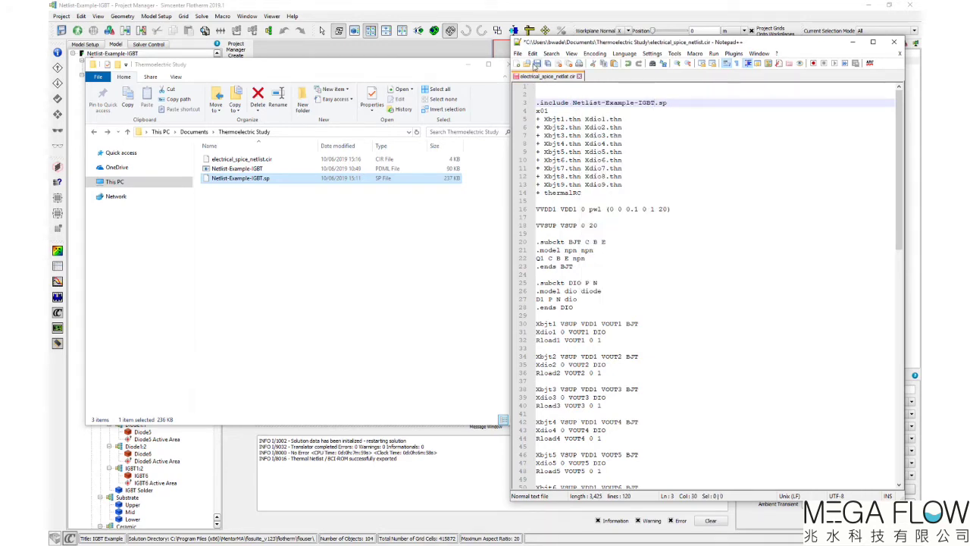
{"action": "left_click", "coordinate": [535, 65]}
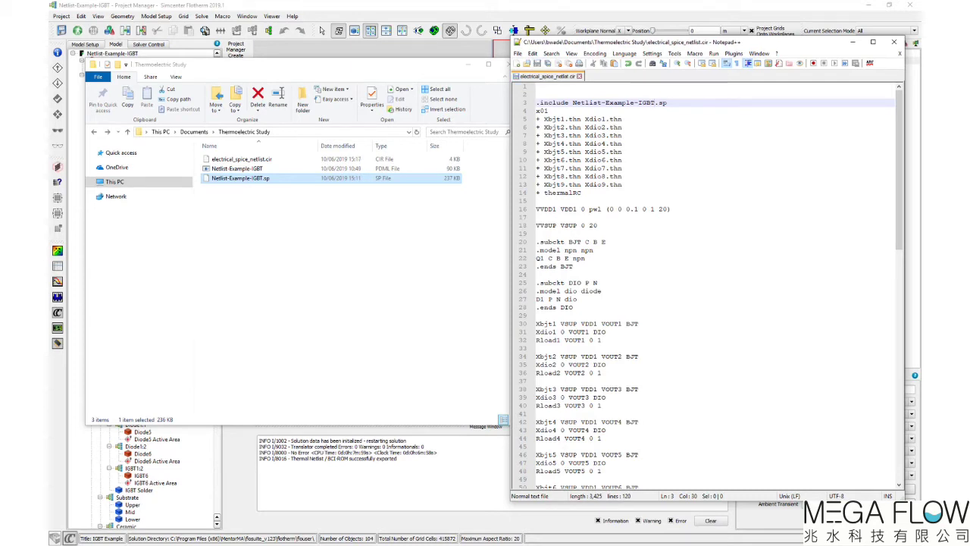
Open Netlist-Example-IGBT.sp in Notepad++ and highlight the subcircuit name thermalRC on the .SUBCKT line
{"action": "right_click", "coordinate": [250, 180]}
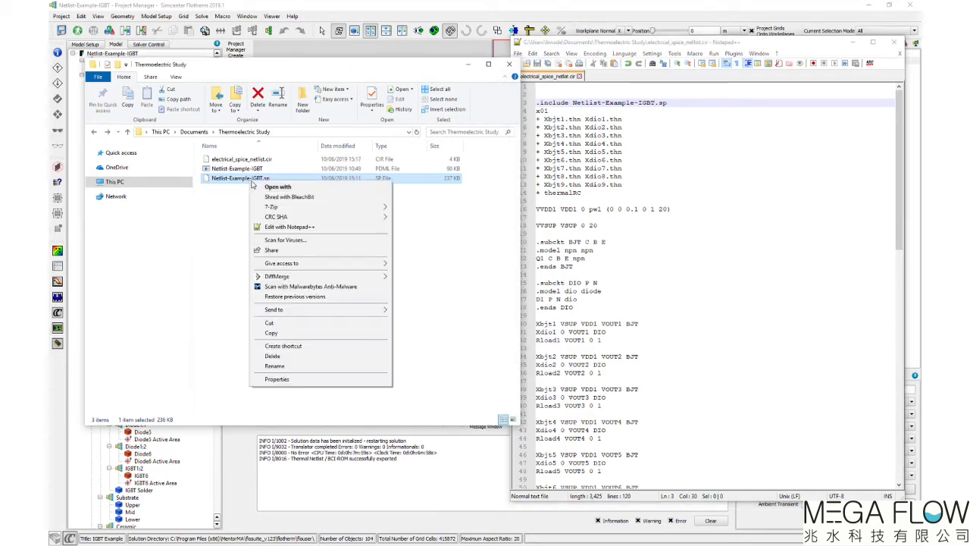
{"action": "left_click", "coordinate": [277, 226]}
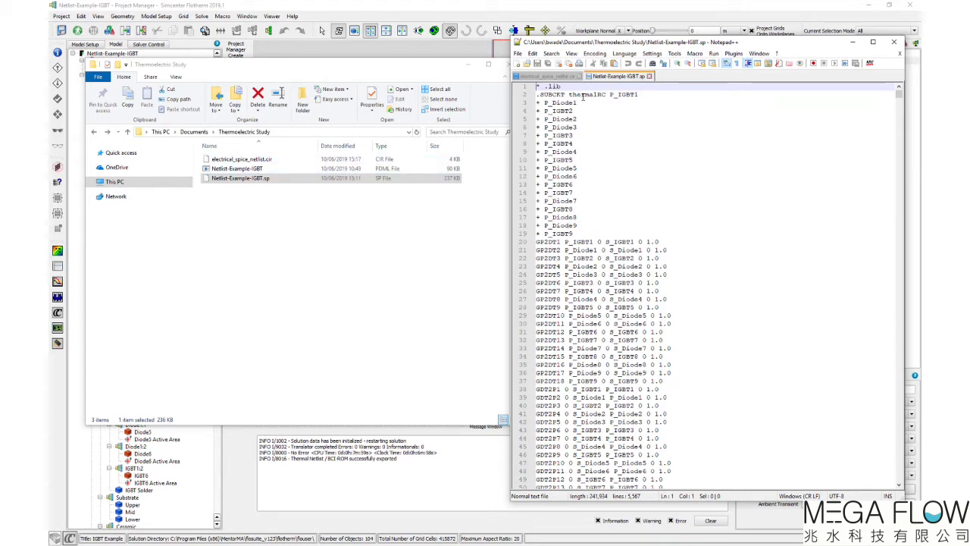
{"action": "left_click_drag", "start_coordinate": [607, 94], "coordinate": [569, 98]}
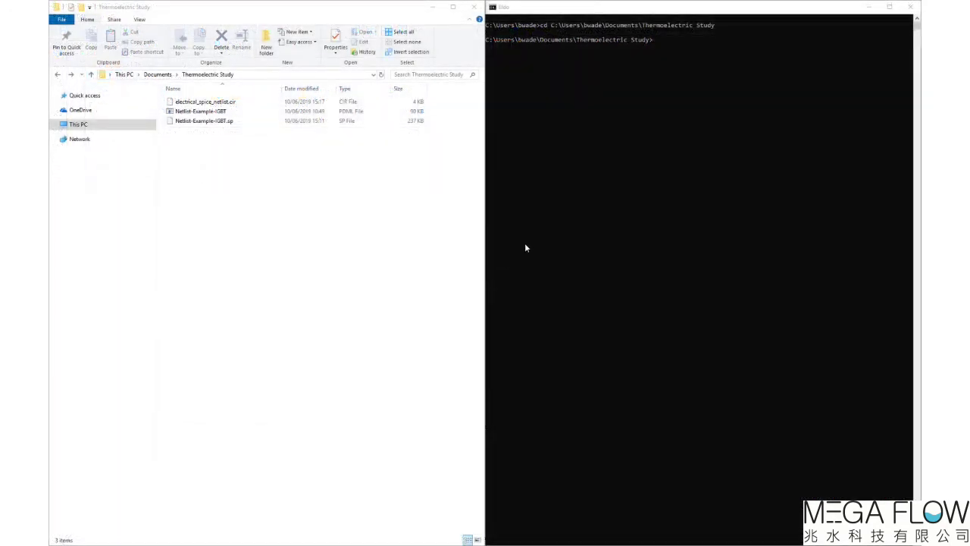
Run "eldo electrical_spice_netlist.cir" in the Eldo command prompt, copying the netlist name from its file in the Thermoelectric Study folder
{"action": "left_click", "coordinate": [683, 42]}
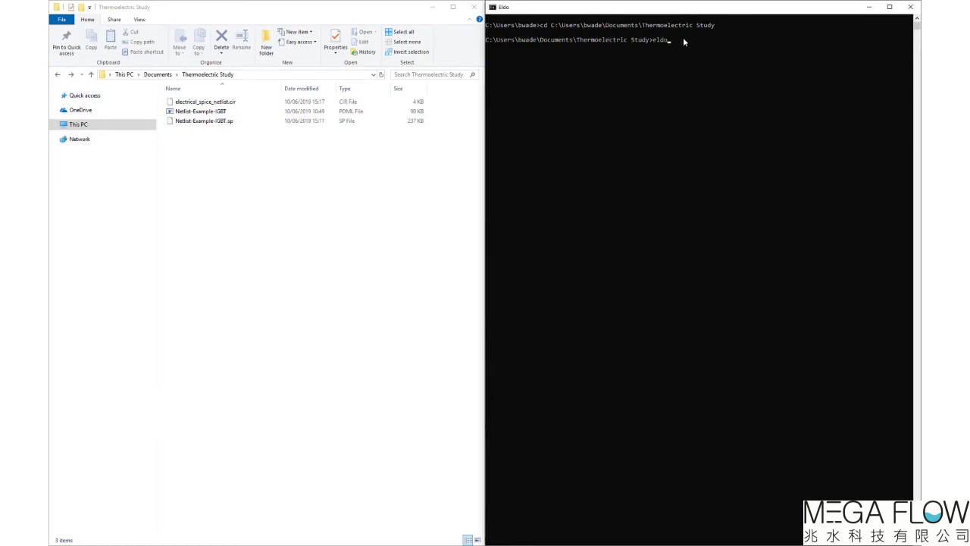
{"action": "left_click", "coordinate": [262, 110]}
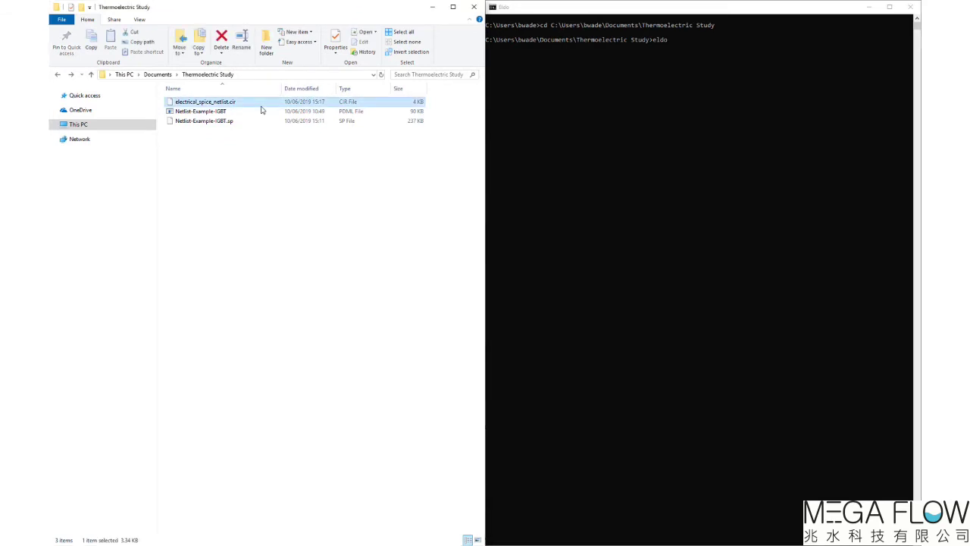
{"action": "key", "text": "F2"}
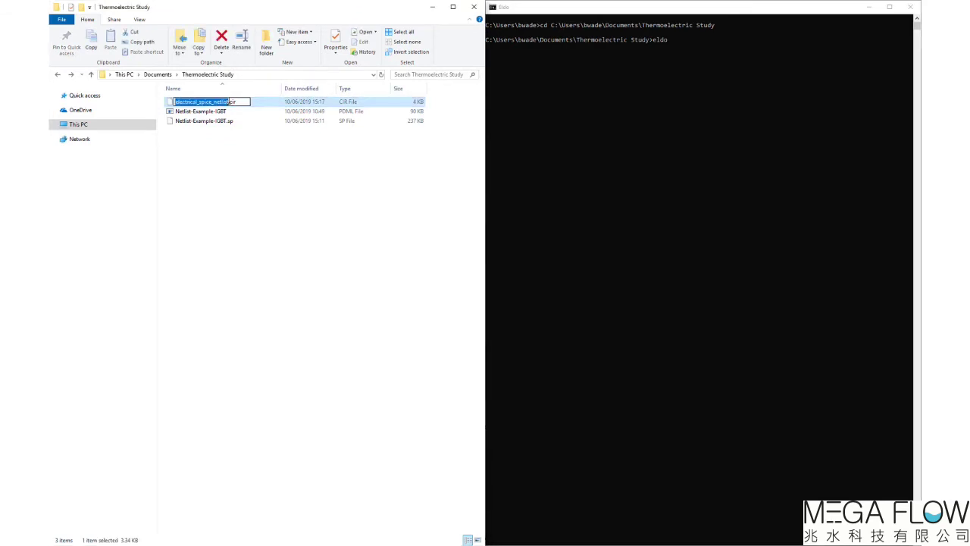
{"action": "right_click", "coordinate": [227, 104]}
{"action": "left_click", "coordinate": [252, 129]}
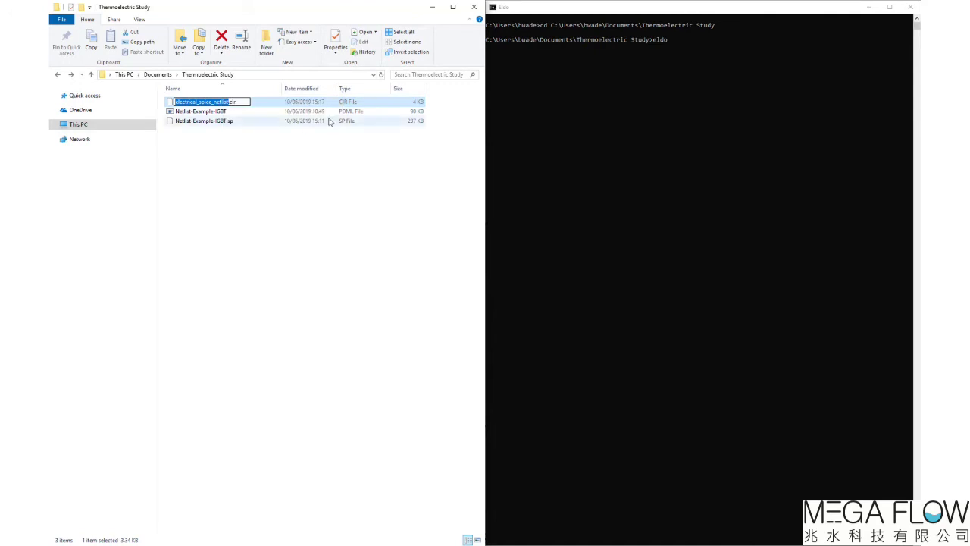
{"action": "left_click", "coordinate": [704, 40]}
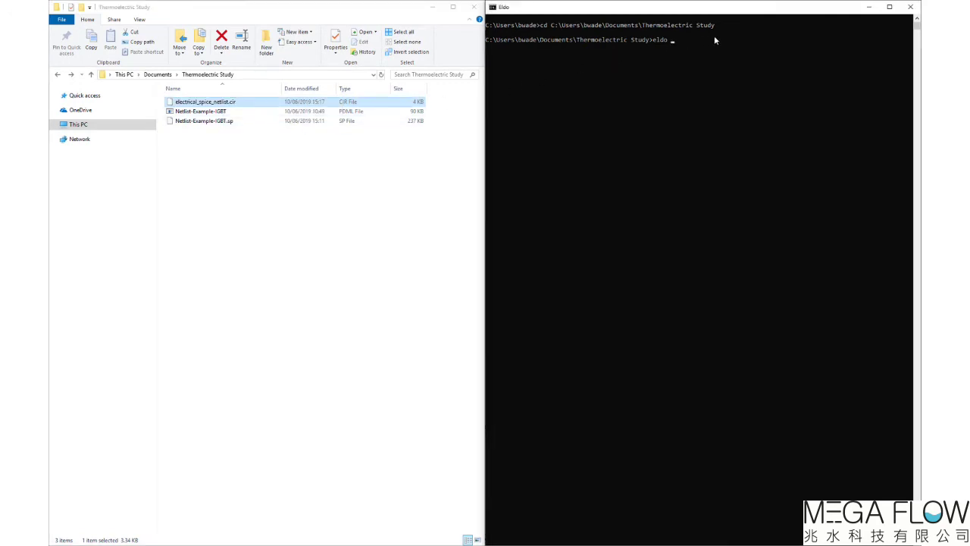
{"action": "type", "text": "eldo"}
{"action": "key", "text": "ctrl+v"}
{"action": "type", "text": ".cir"}
{"action": "key", "text": "Return"}
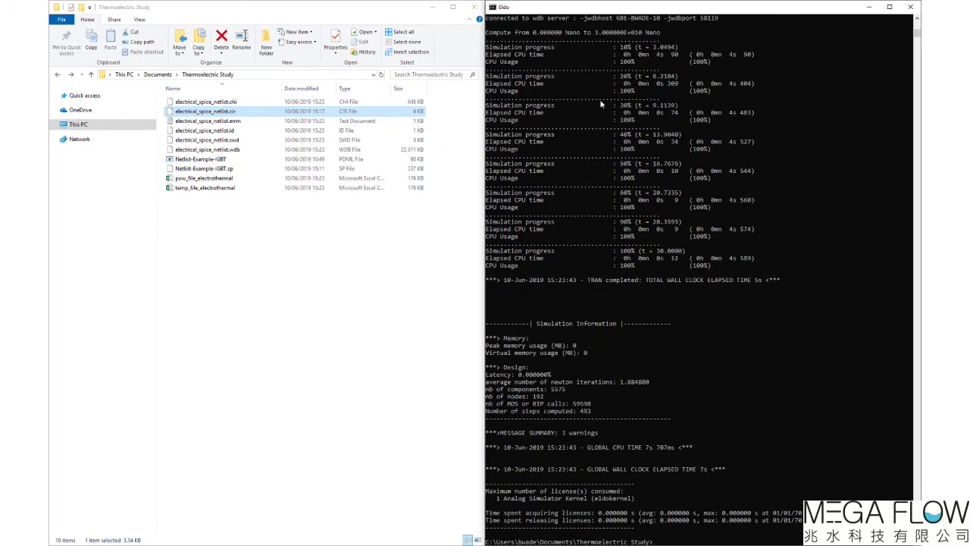
Select the pow_file_electrothermal and temp_file_electrothermal result files in the Thermoelectric Study folder
{"action": "left_click_drag", "start_coordinate": [439, 195], "coordinate": [436, 179]}
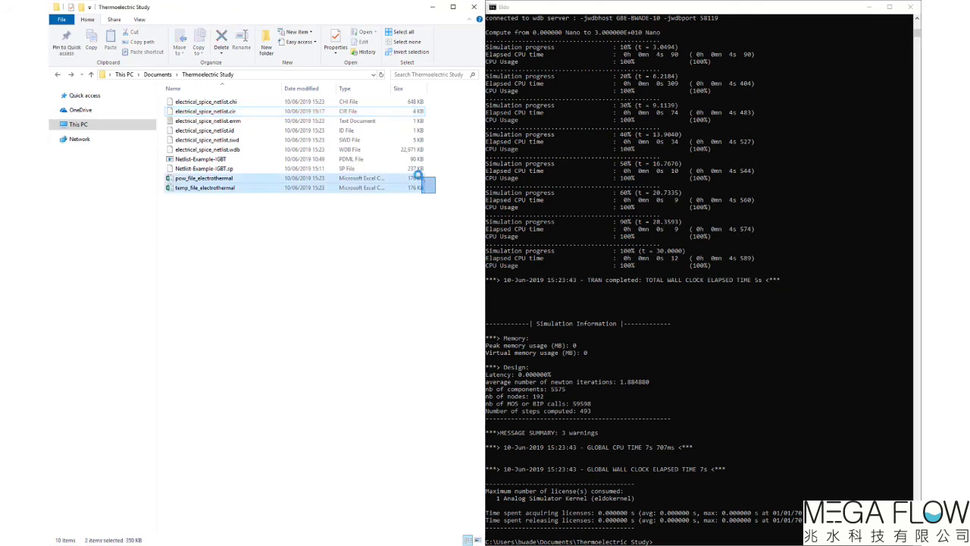